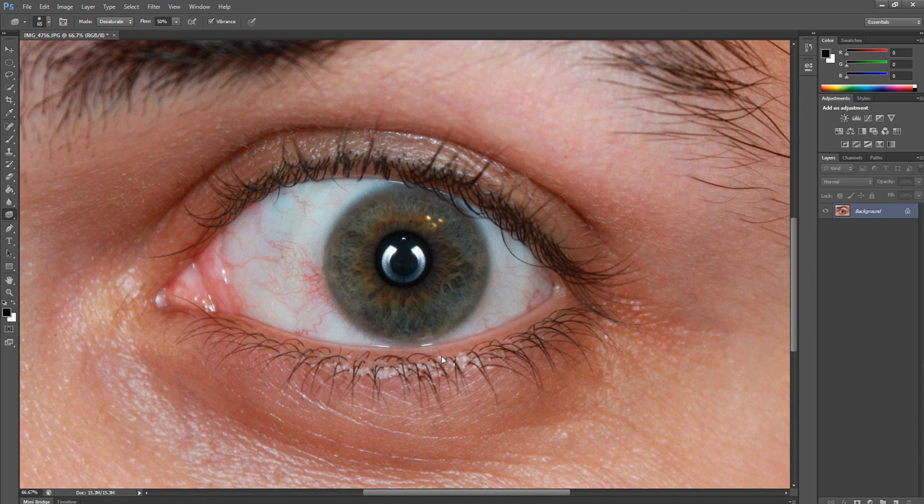
- Duplicate the Background layer of the eye photo
key("z")
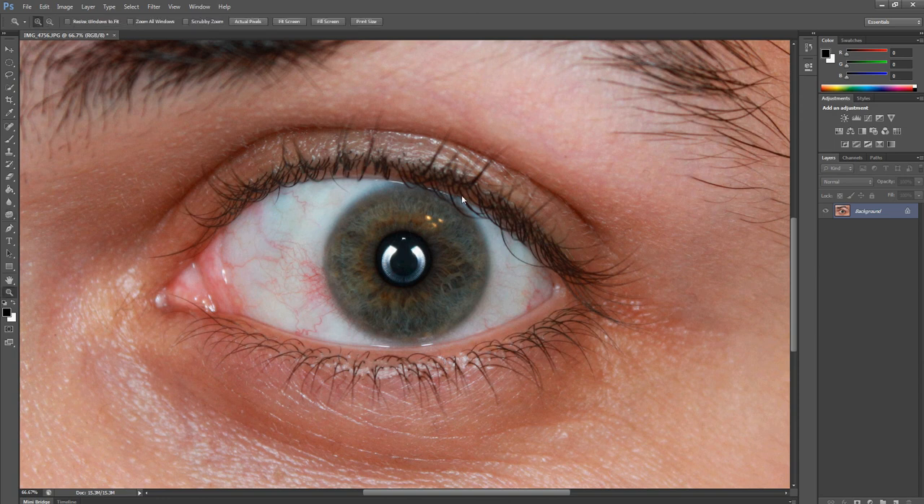
left_click_drag(477, 191, 326, 326)
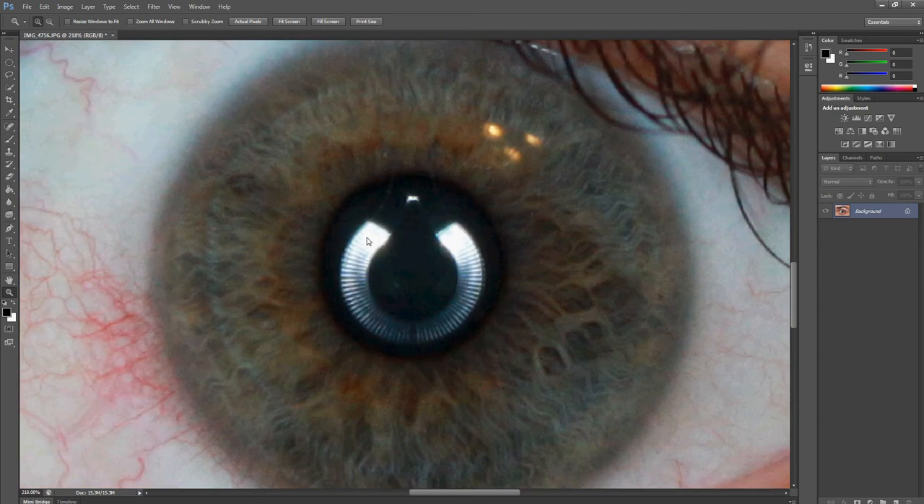
key("ctrl+0")
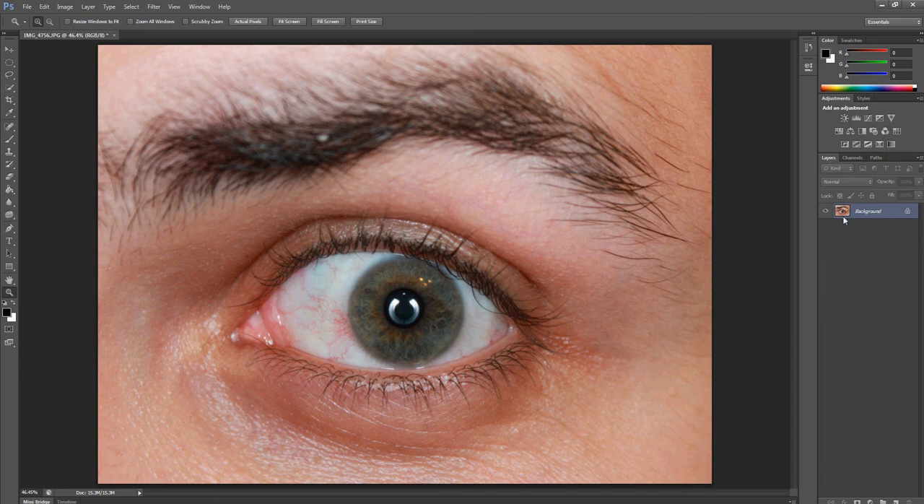
key("ctrl+j")
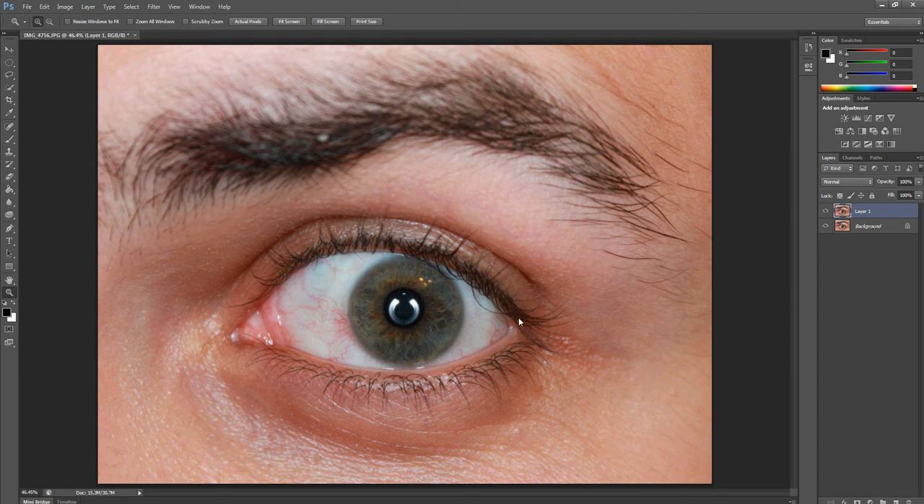
left_click_drag(482, 260, 317, 382)
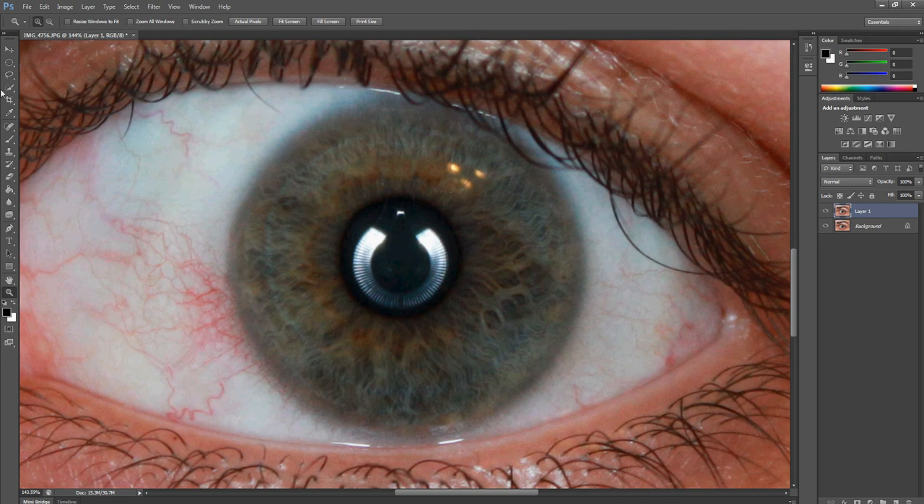
- Try a circular marquee selection with a 10 px feather around the pupil
left_click(9, 63)
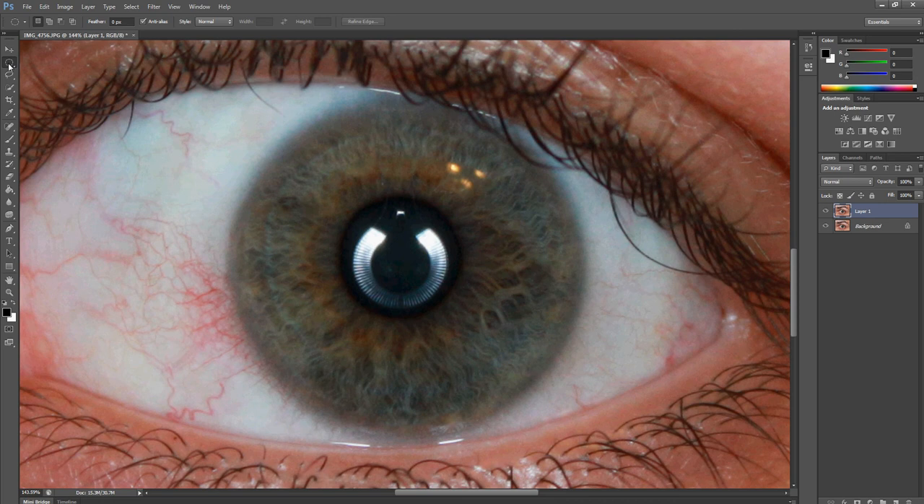
double_click(112, 22)
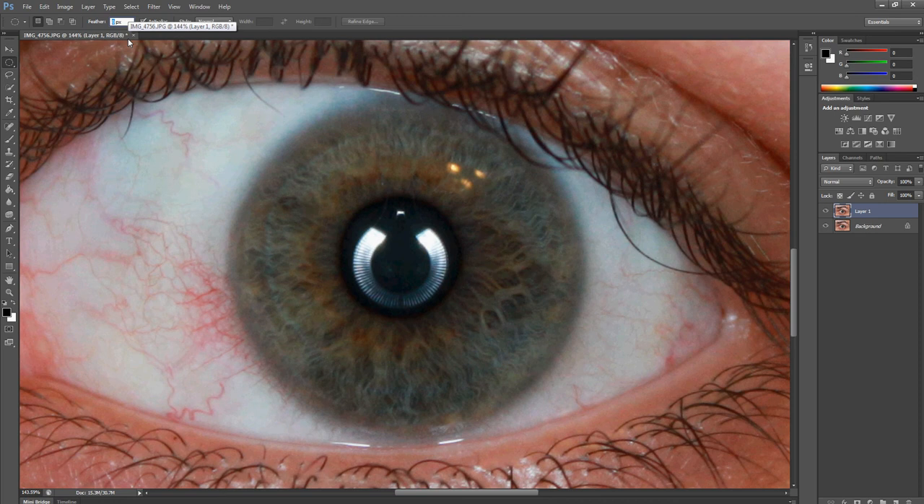
key("Return")
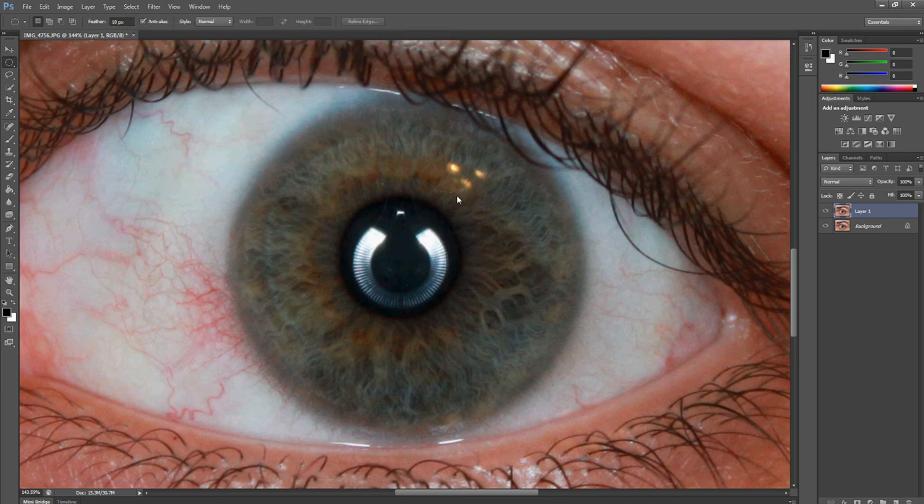
left_click_drag(453, 194, 337, 310)
key("ctrl+d")
- Paint the pupil solid black (000000) with a 175 px brush at 94% hardness and 100% opacity
key("b")
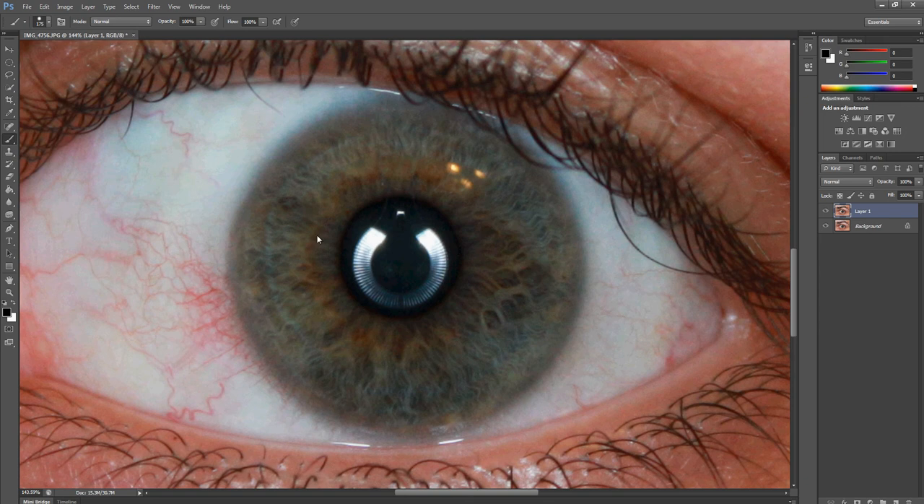
right_click(371, 253)
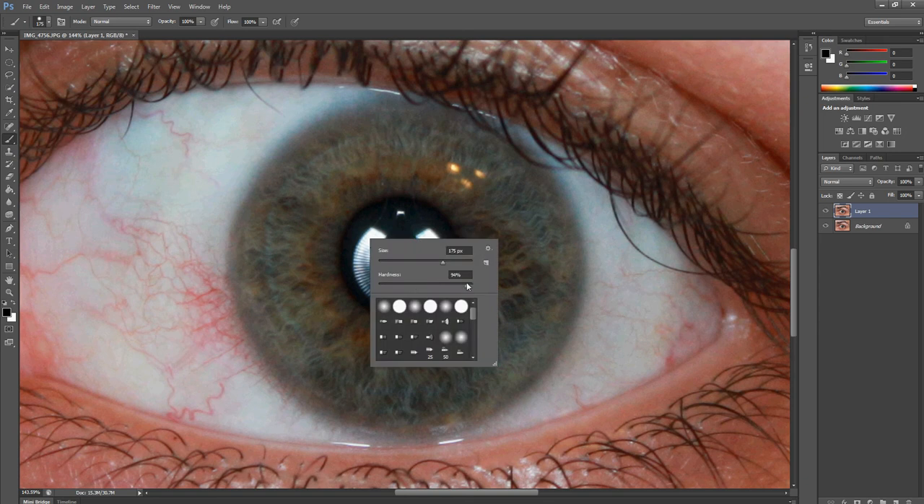
left_click(520, 16)
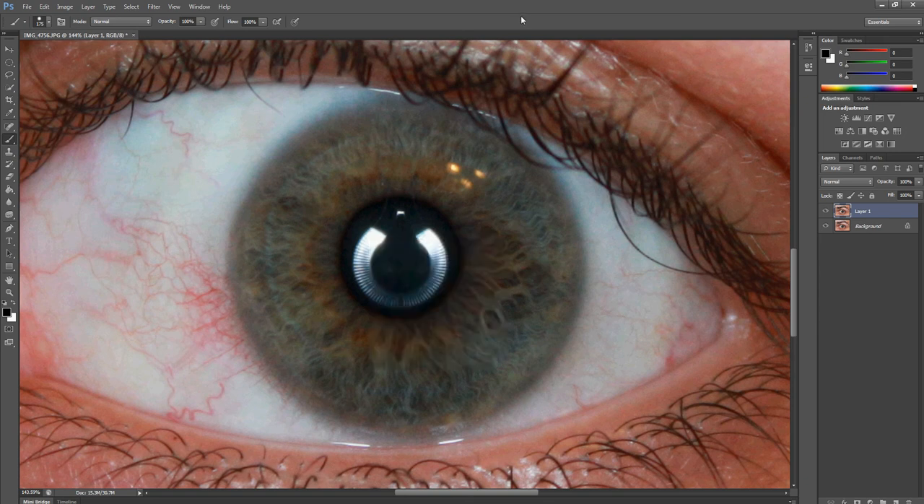
left_click(7, 315)
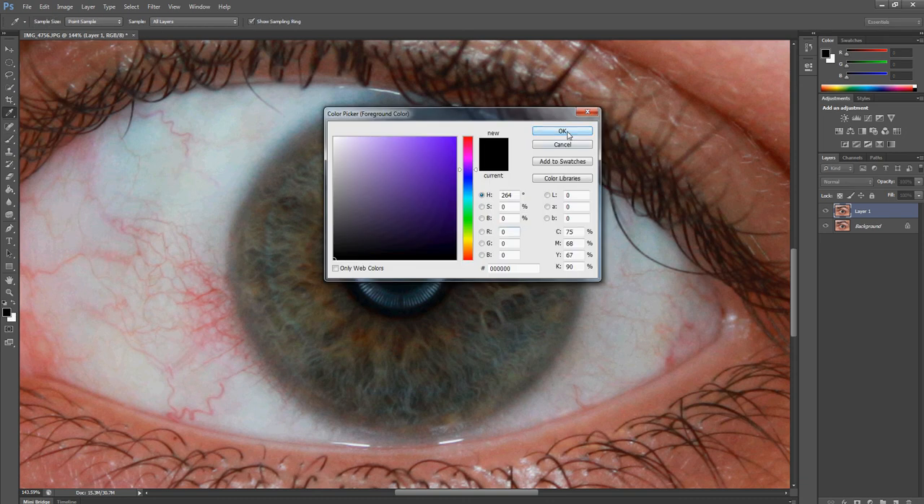
left_click(567, 133)
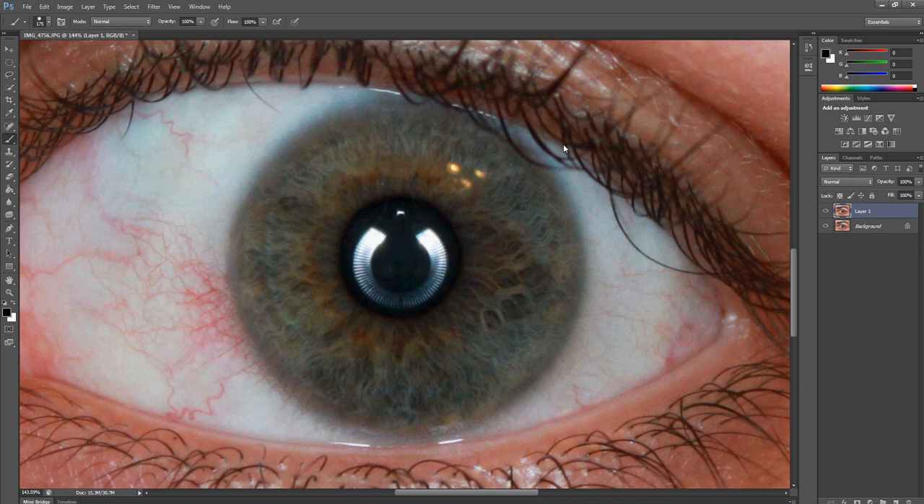
left_click(400, 259)
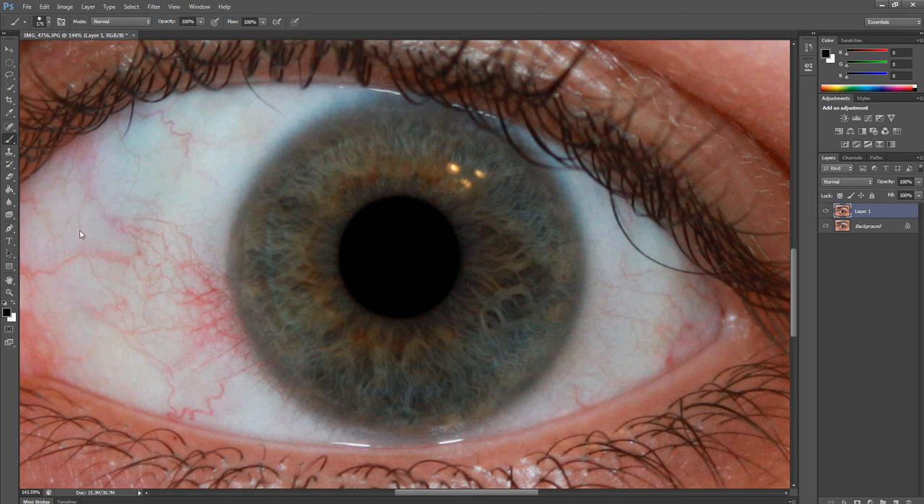
- Darken the outer rim of the iris all around with the Burn tool at size 65, Midtones range and 50% exposure
left_click(13, 215)
right_click(13, 214)
left_click(37, 225)
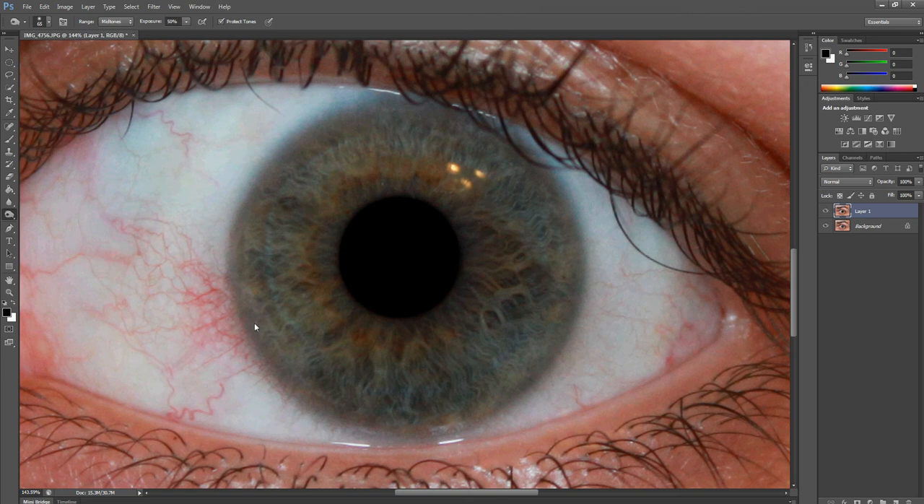
left_click_drag(262, 339, 316, 405)
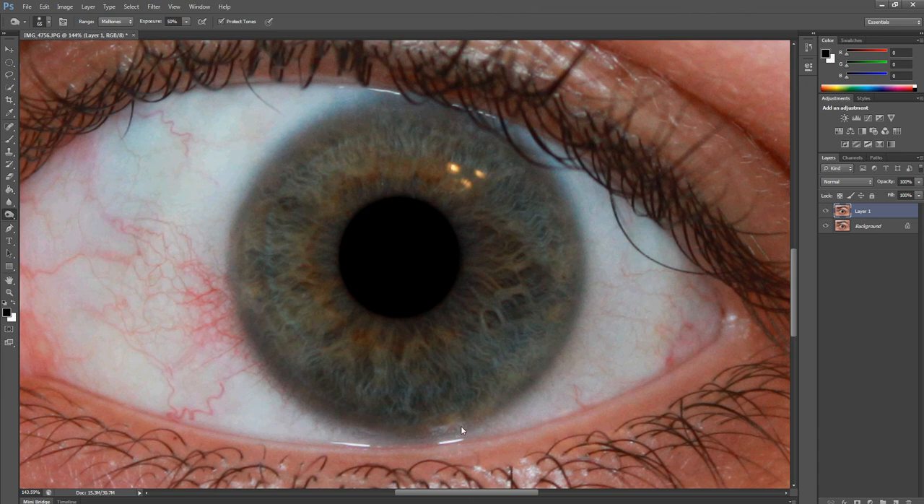
left_click_drag(461, 427, 516, 395)
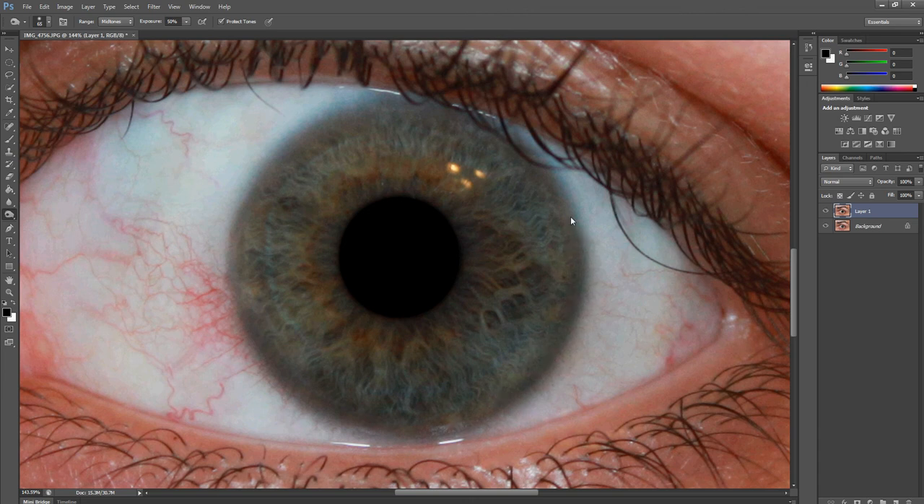
mouse_move(484, 133)
left_mouse_down()
mouse_move(326, 128)
mouse_move(275, 157)
left_mouse_up()
left_click_drag(243, 214, 246, 324)
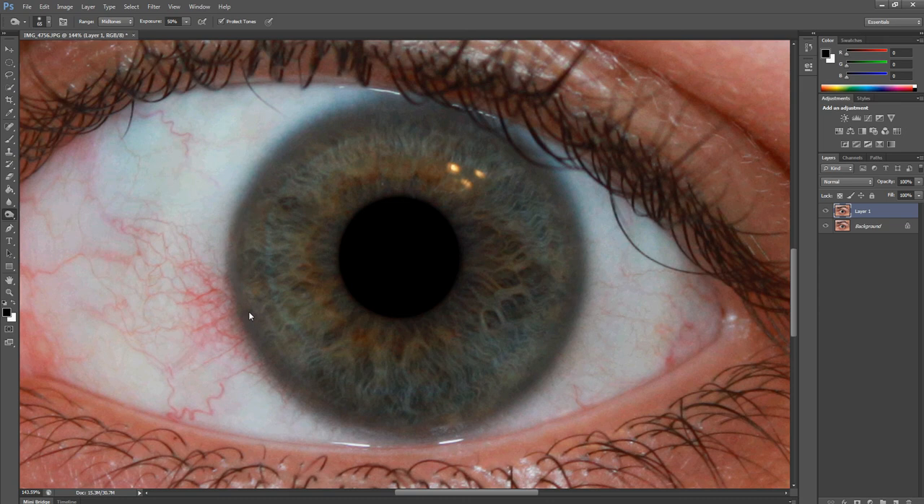
left_click_drag(350, 417, 466, 413)
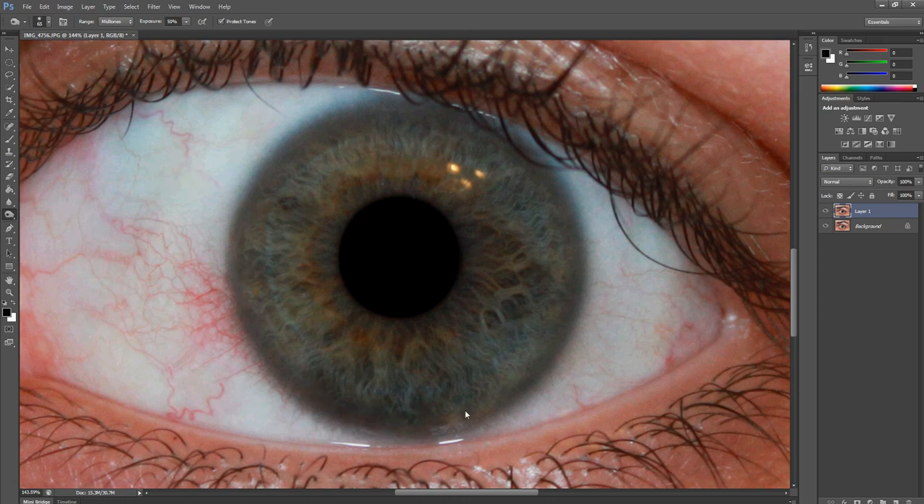
left_click_drag(571, 271, 556, 209)
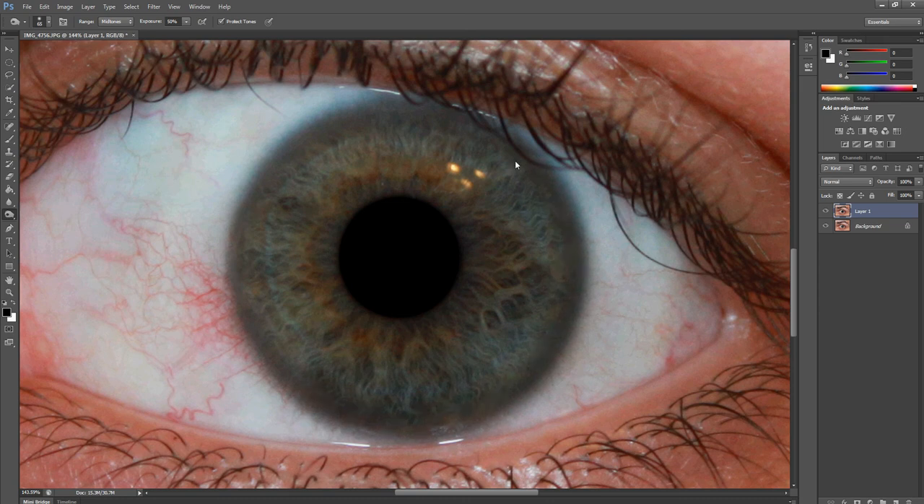
left_click_drag(319, 153, 271, 197)
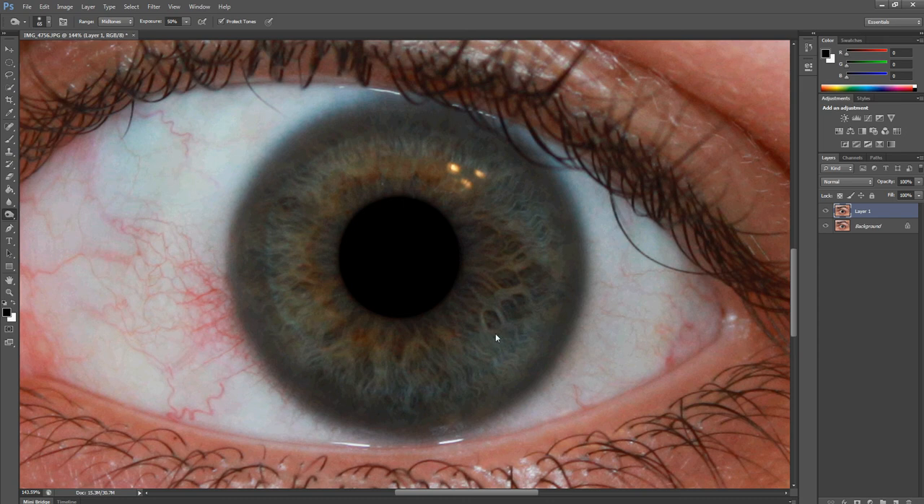
- Select the whole iris by masking it in Quick Mask mode with a softened 500 px black brush
key("q")
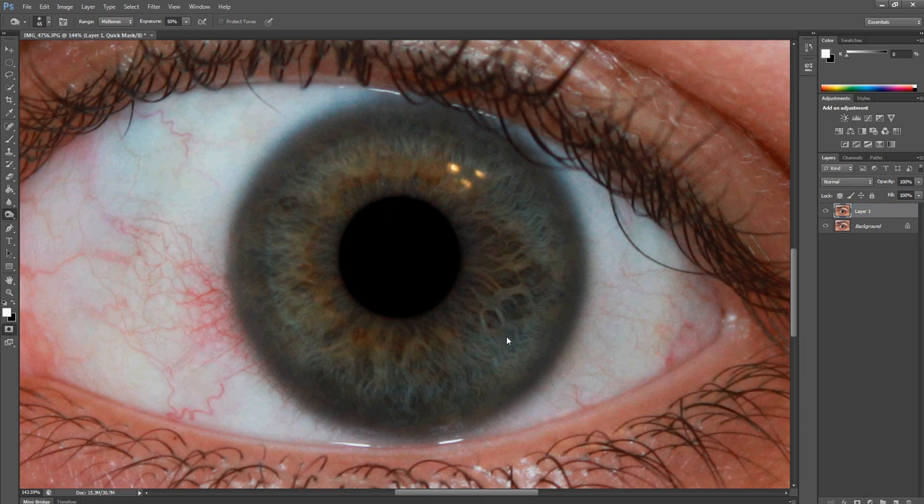
key("b")
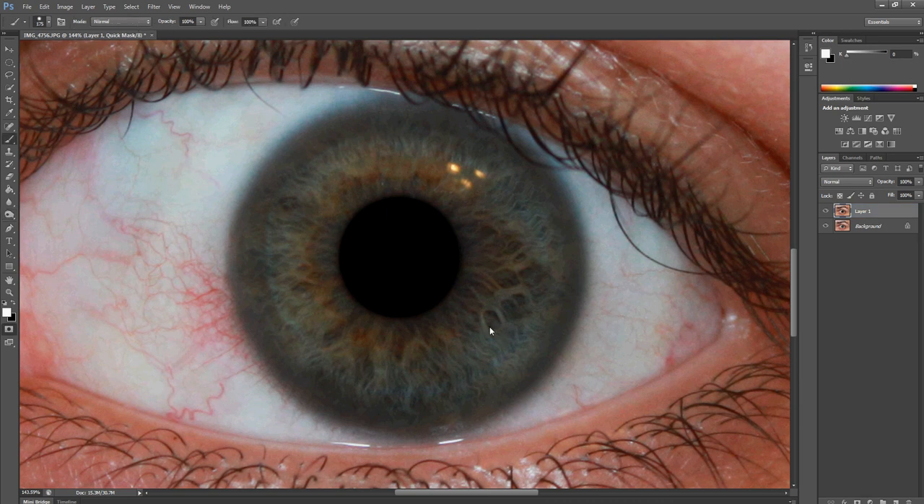
right_click(409, 263)
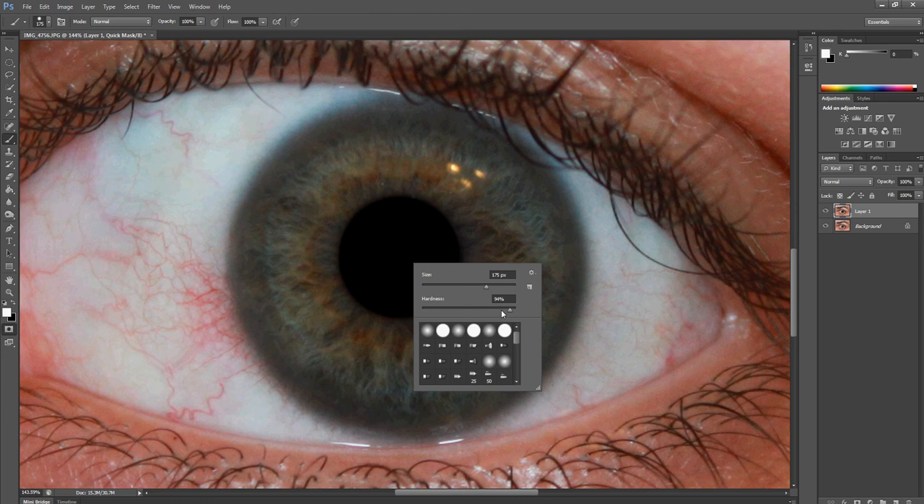
left_click_drag(505, 312, 501, 313)
left_click(570, 4)
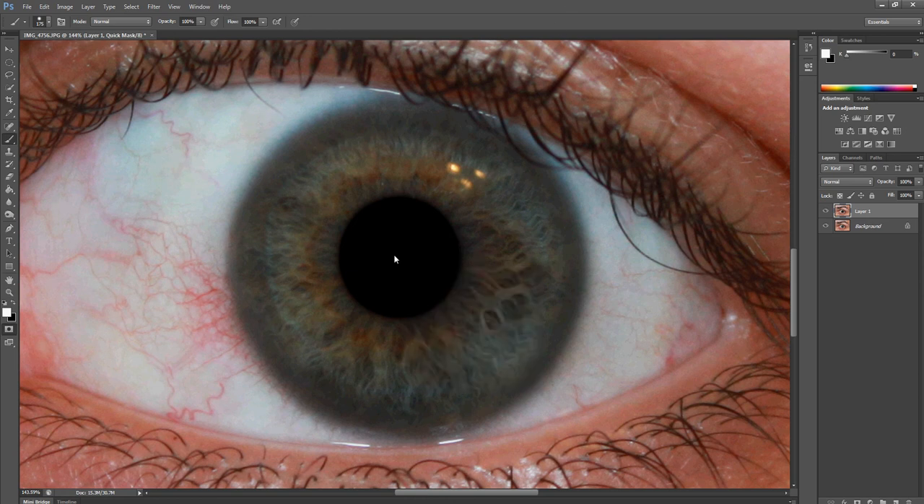
key("bracketright")
key("x")
left_click(403, 269)
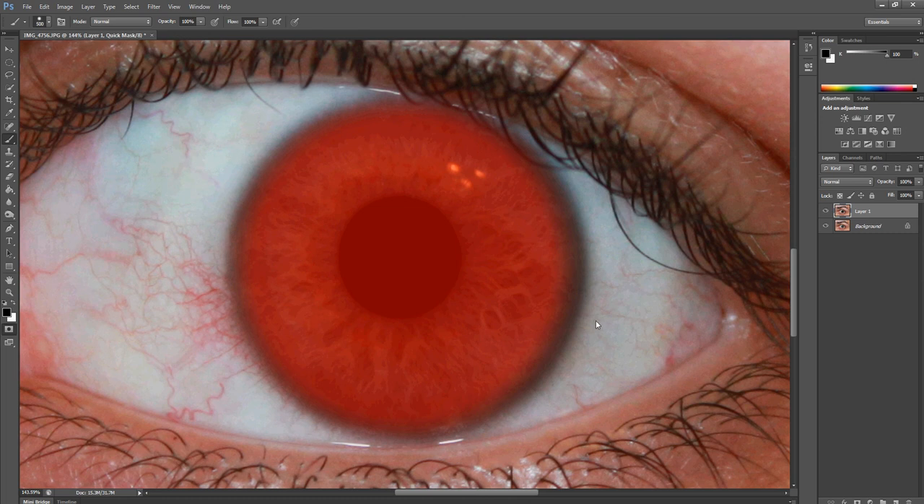
key("q")
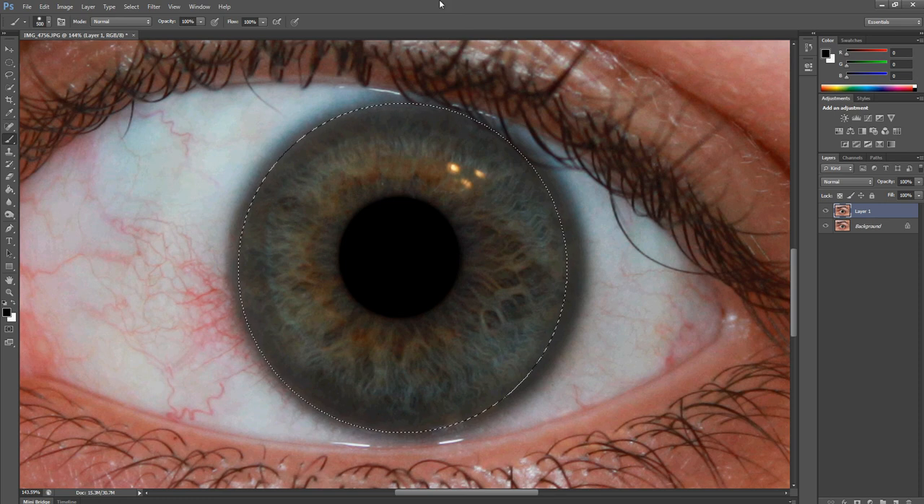
- Apply Levels to the selected iris with a black input of 11 and a white input of 225
left_click(8, 63)
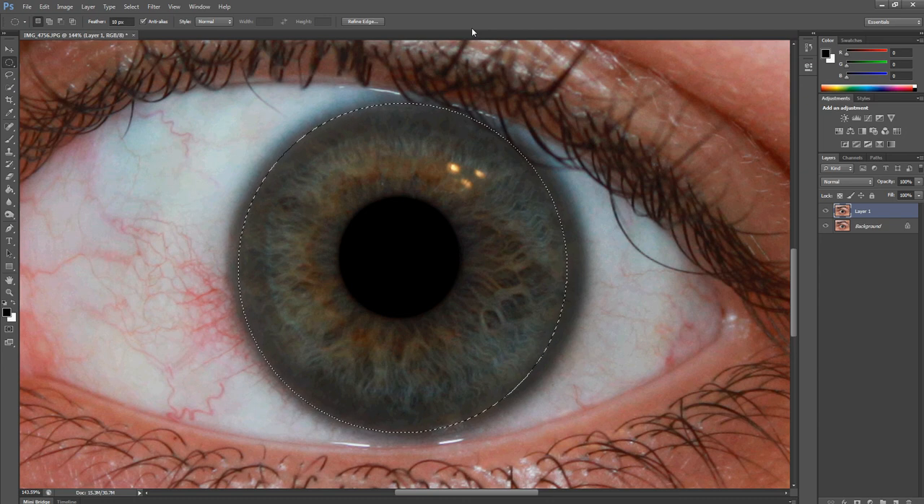
key("ctrl+l")
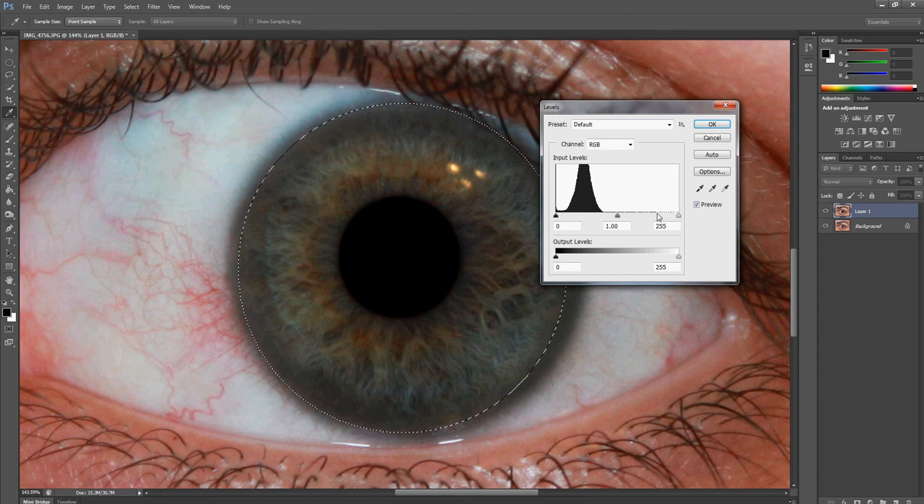
left_click_drag(678, 215, 661, 217)
left_click_drag(560, 220, 565, 219)
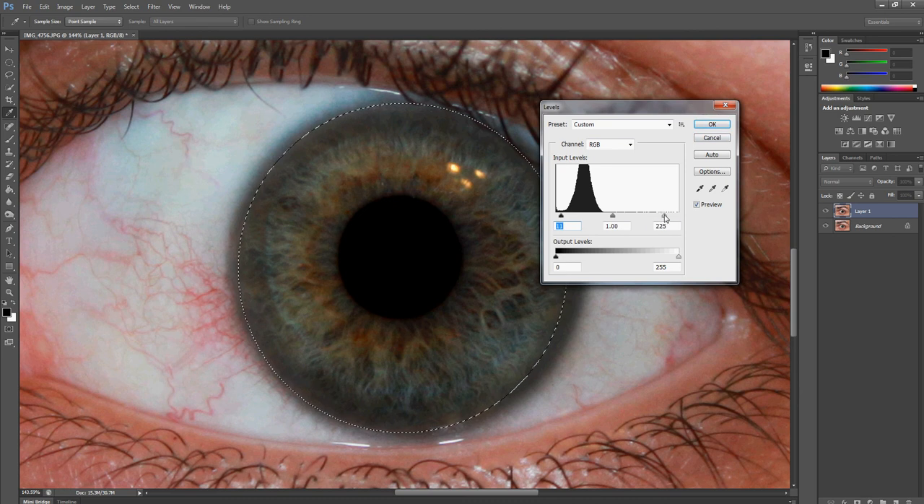
left_click(704, 124)
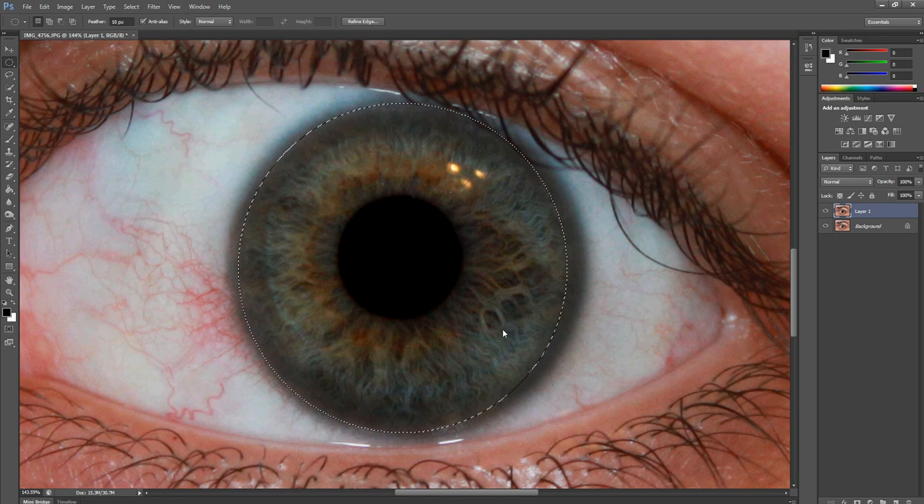
- Increase the iris's saturation slightly with Hue/Saturation, and deselect it
key("ctrl+u")
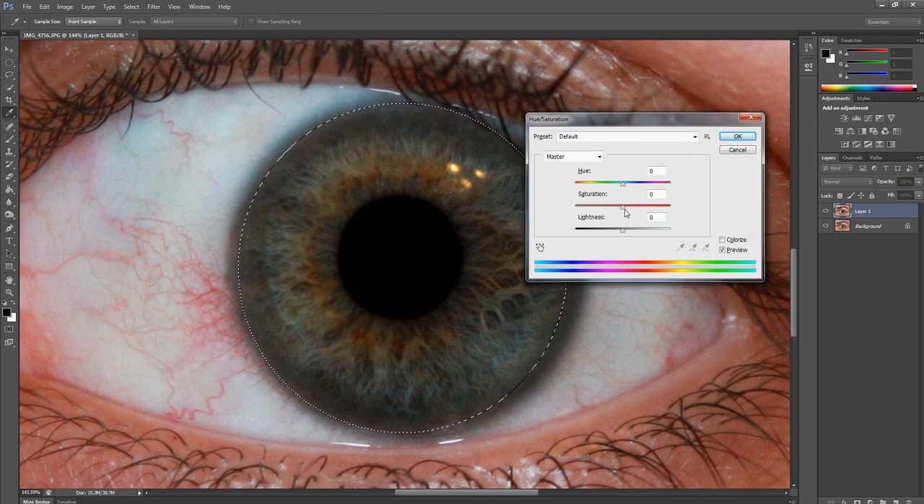
left_click_drag(623, 207, 635, 211)
left_click(737, 140)
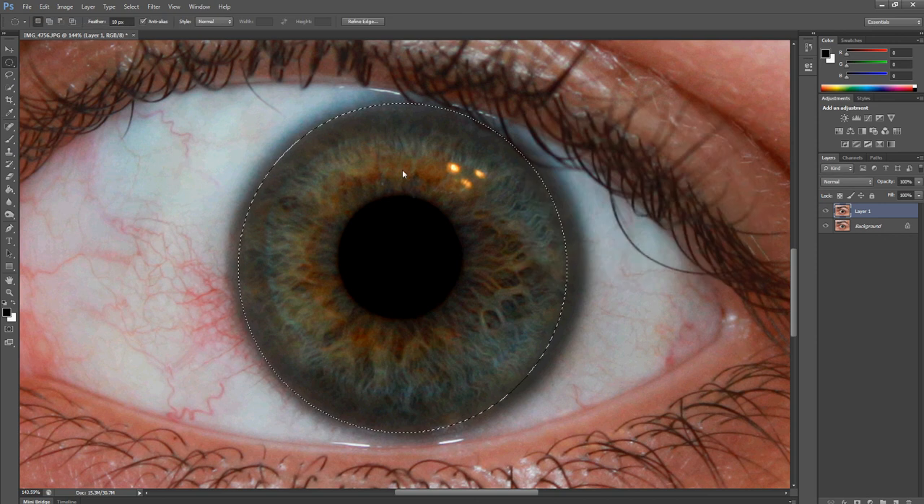
key("ctrl+d")
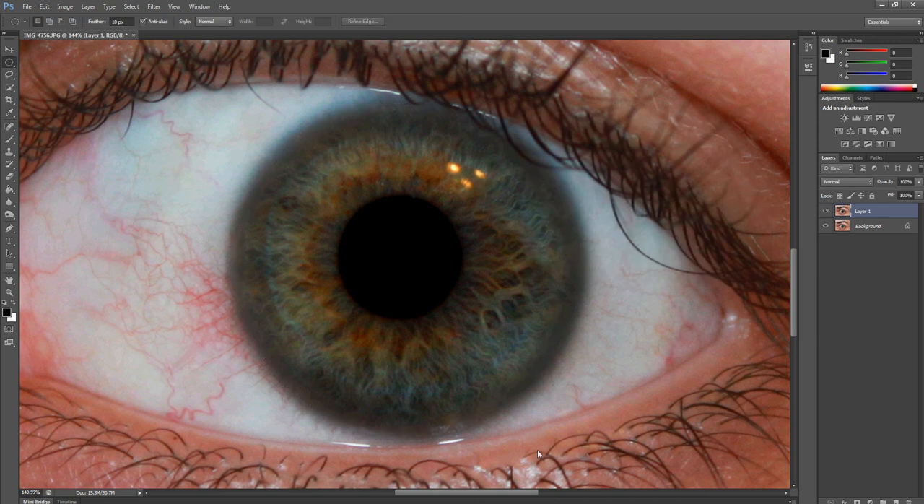
key("ctrl+minus")
key("ctrl+minus")
key("ctrl+minus")
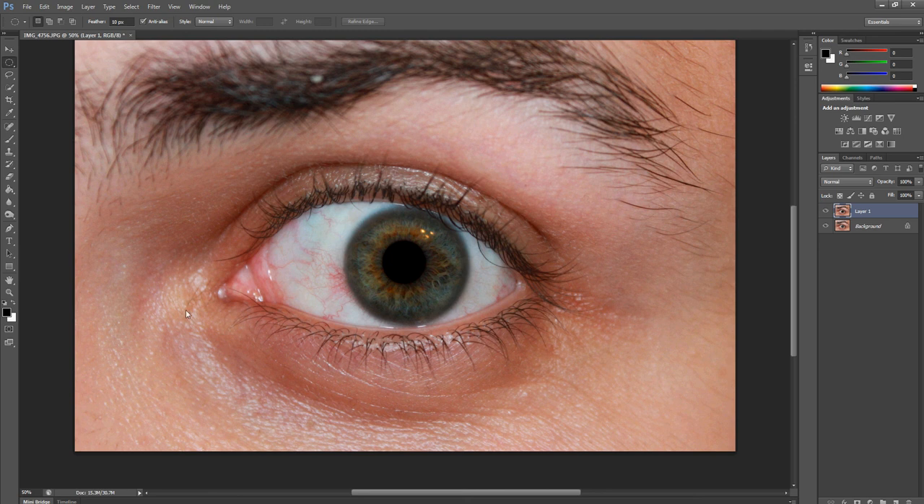
- Paint a single white catchlight dot at the pupil's lower-right edge with a 40 px brush at 100% opacity
left_click(12, 304)
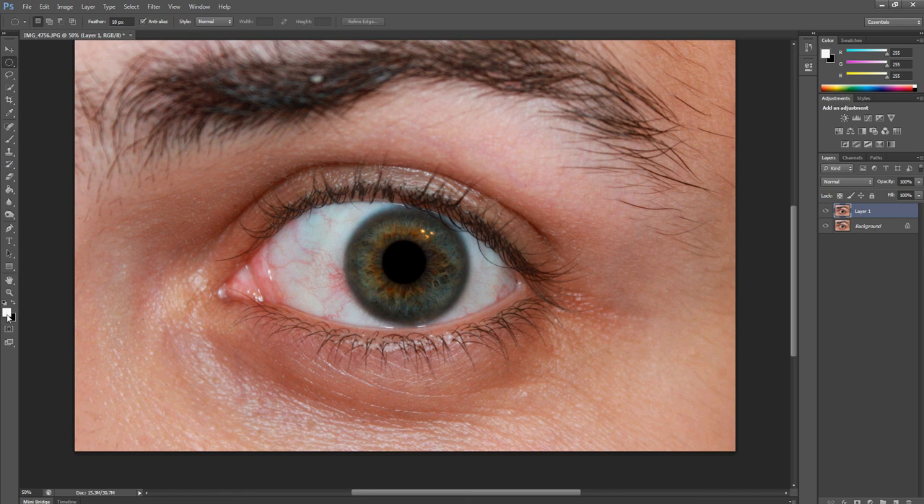
key("b")
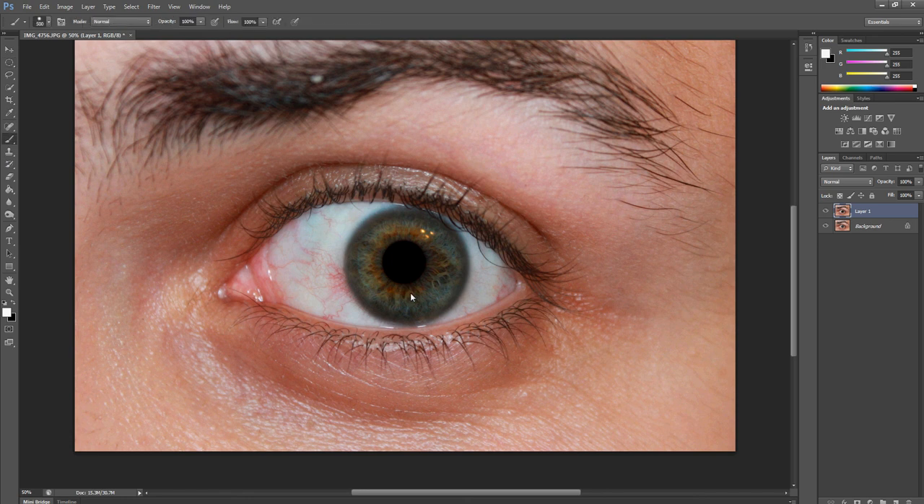
key("bracketleft")
key("bracketleft")
key("bracketleft")
key("bracketleft")
key("bracketleft")
key("bracketleft")
key("bracketleft")
key("bracketleft")
key("bracketleft")
left_click(419, 275)
- Compare the retouched eye with the original by hiding and showing Layer 1 repeatedly, leaving it visible
key("ctrl+minus")
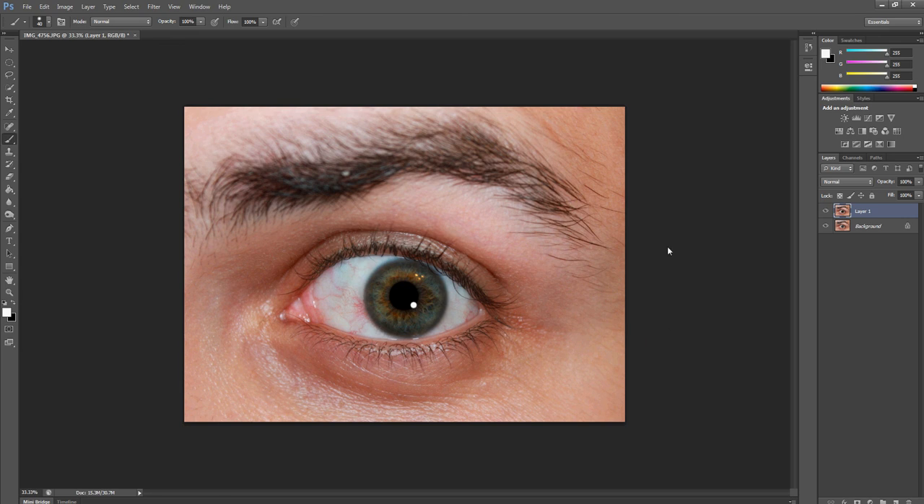
left_click(826, 211)
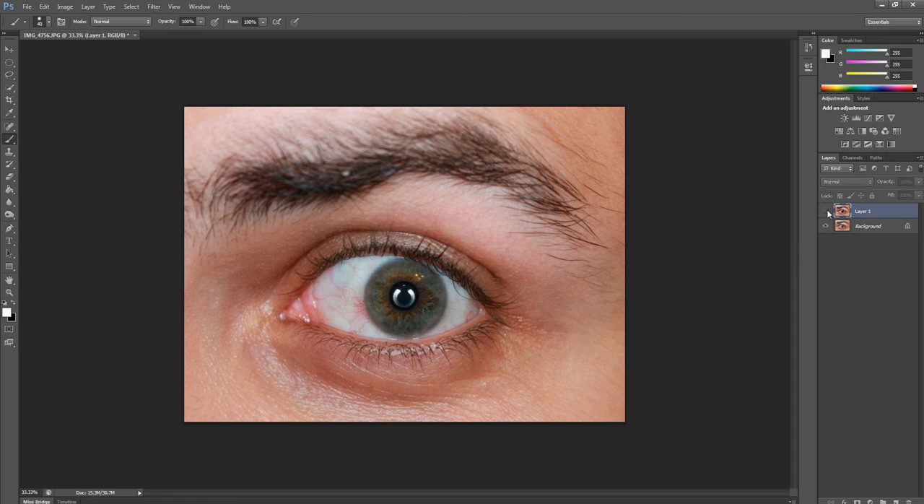
left_click(826, 211)
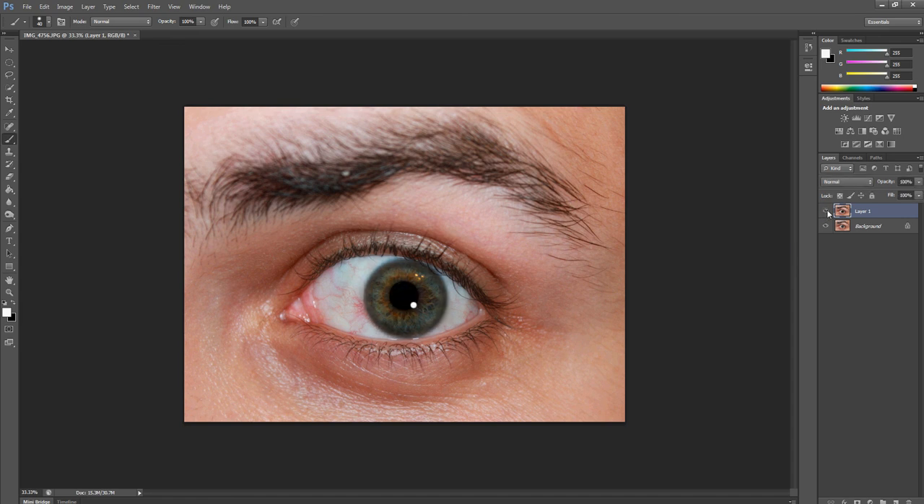
left_click(827, 211)
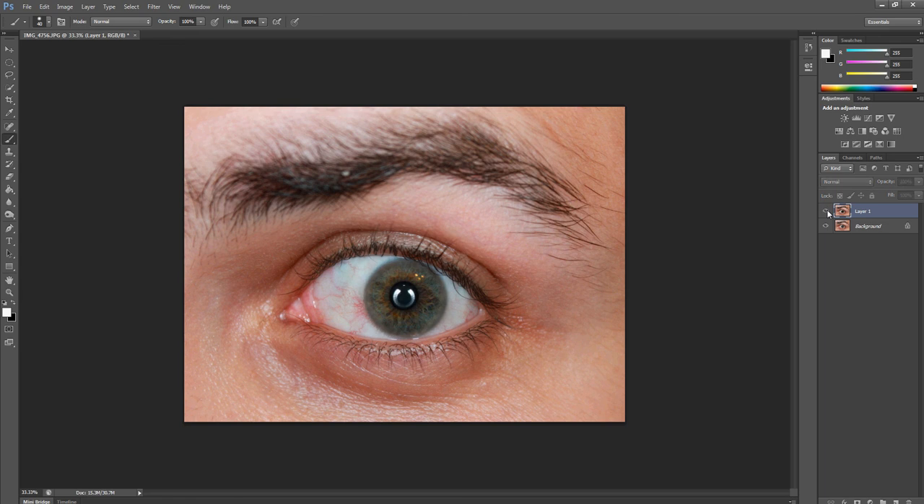
left_click(827, 210)
left_click(826, 211)
left_click(826, 211)
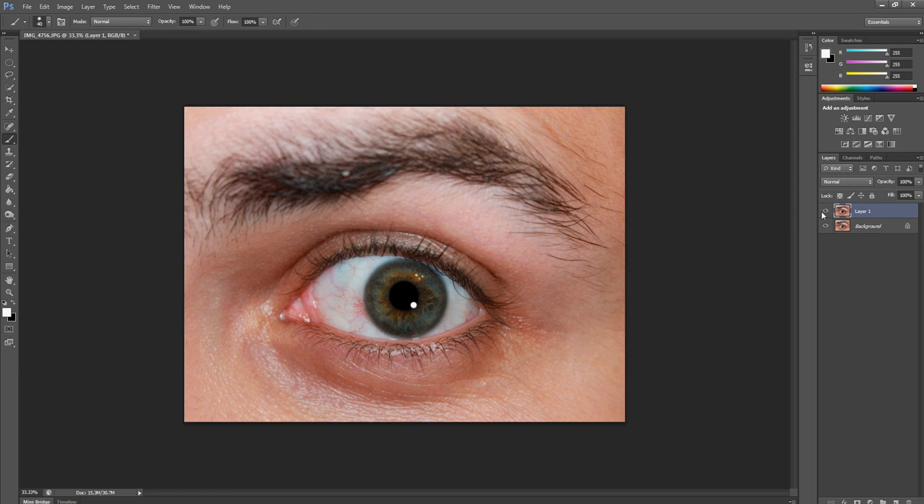